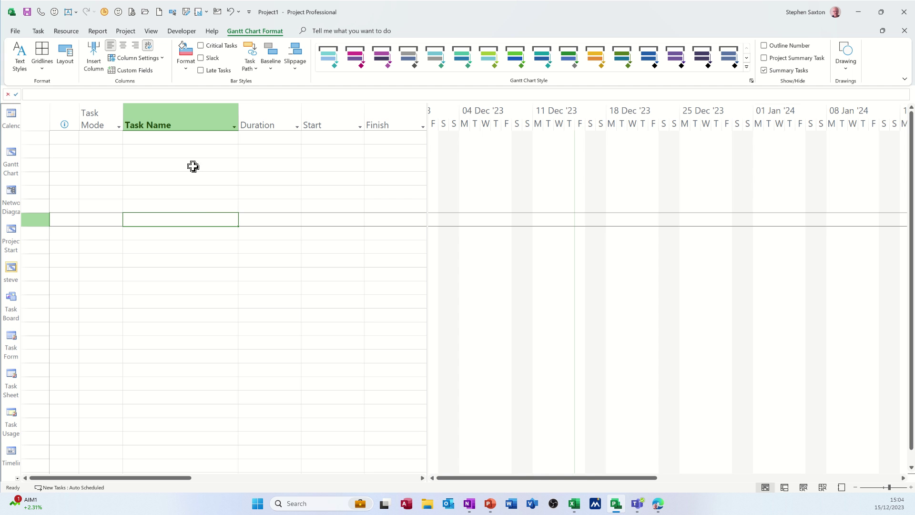
Step: Enter Task 1, Task 2 and Task 3 as three new tasks, each defaulting to 1 day?
{"action": "left_click", "coordinate": [179, 138]}
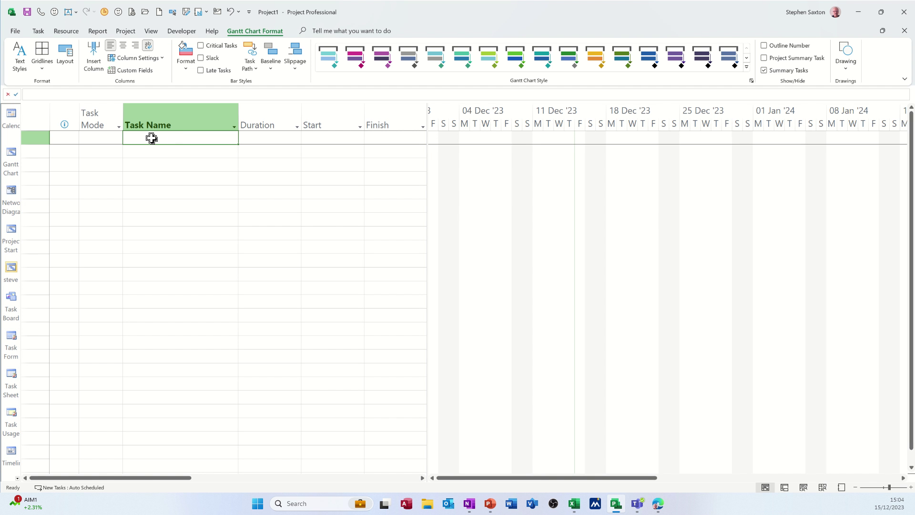
{"action": "type", "text": "Task 1"}
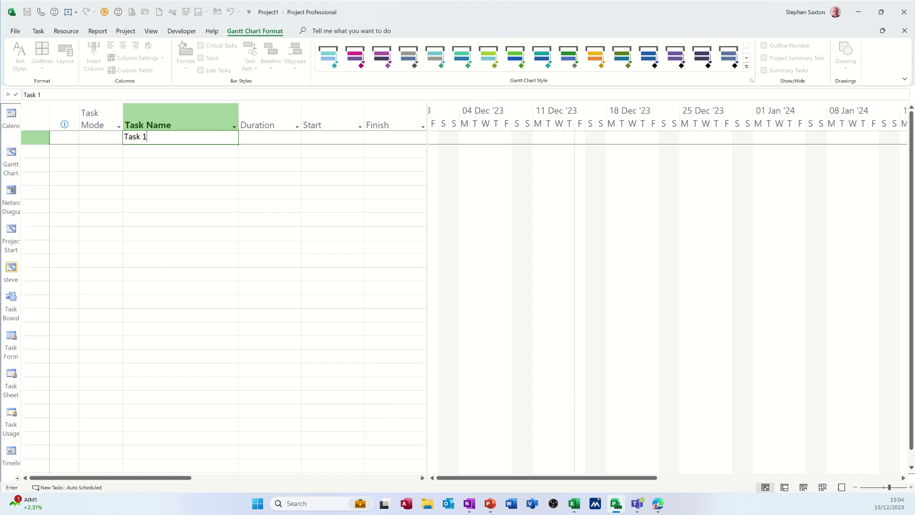
{"action": "key", "text": "Return"}
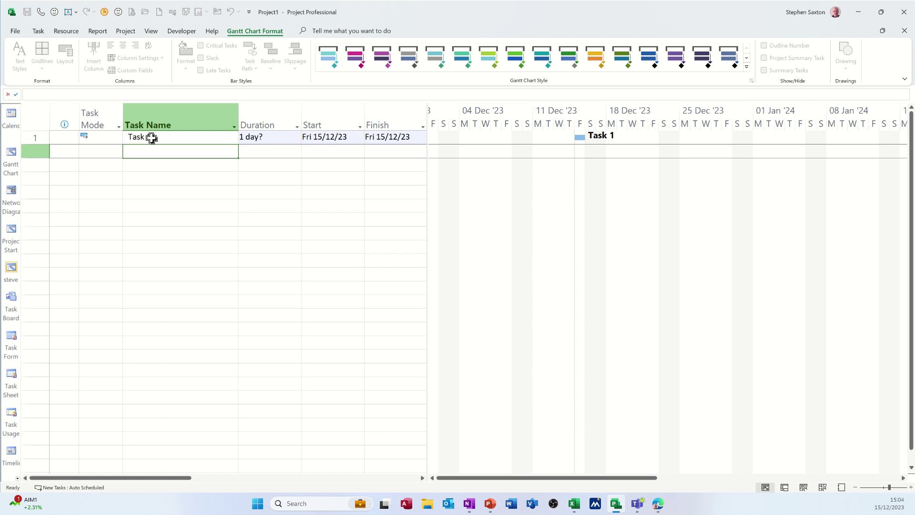
{"action": "type", "text": "Task 2"}
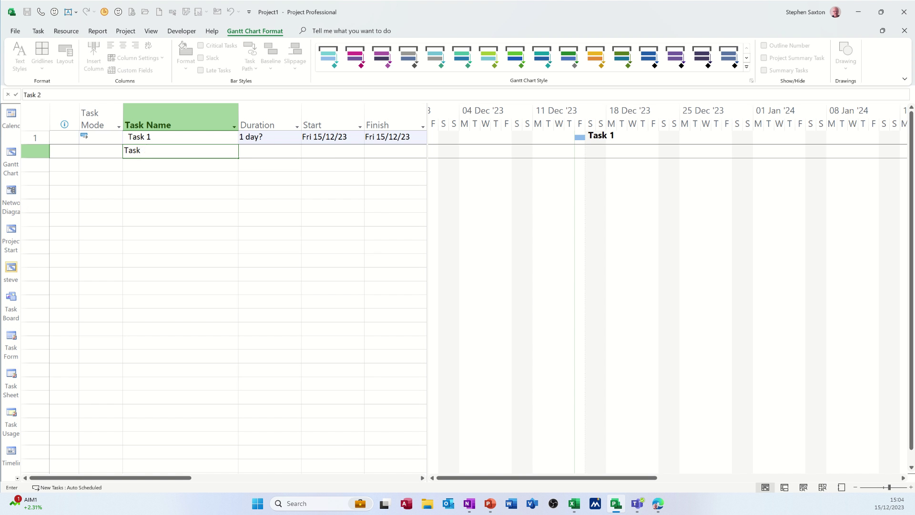
{"action": "key", "text": "Return"}
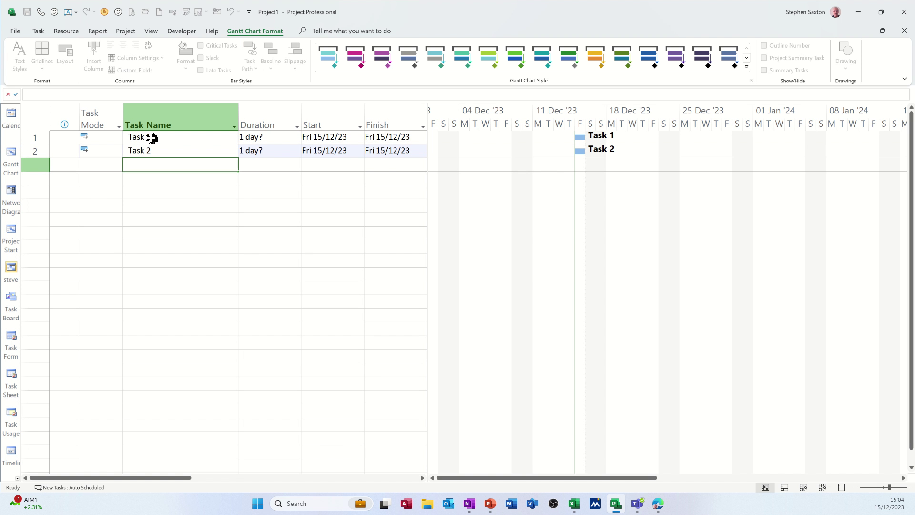
{"action": "type", "text": "Task 3"}
{"action": "key", "text": "Return"}
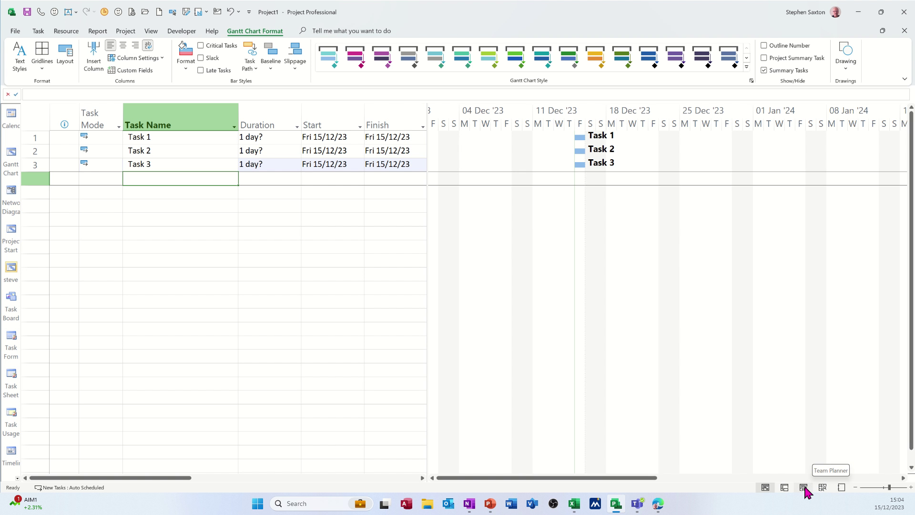
Step: Add Bob as a work resource on the Resource Sheet and select his Std. Rate cell
{"action": "left_click", "coordinate": [823, 488]}
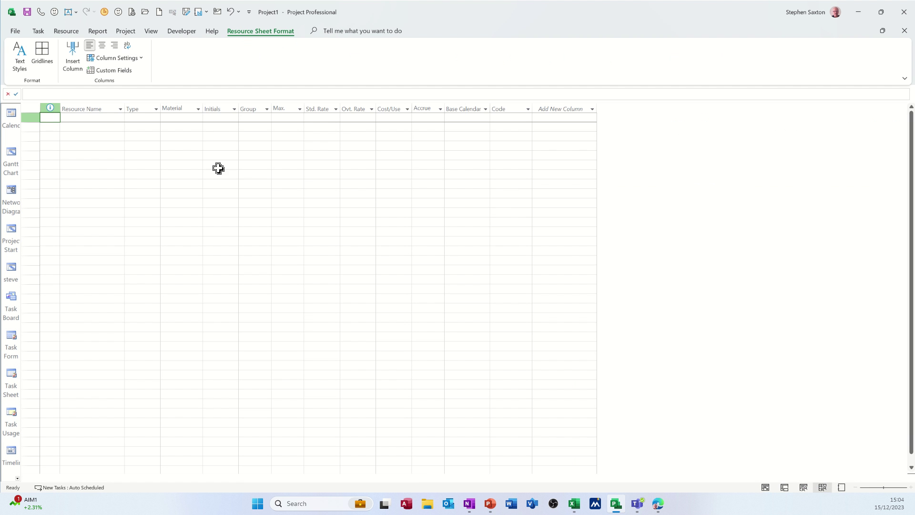
{"action": "left_click", "coordinate": [110, 118]}
{"action": "type", "text": "Bob"}
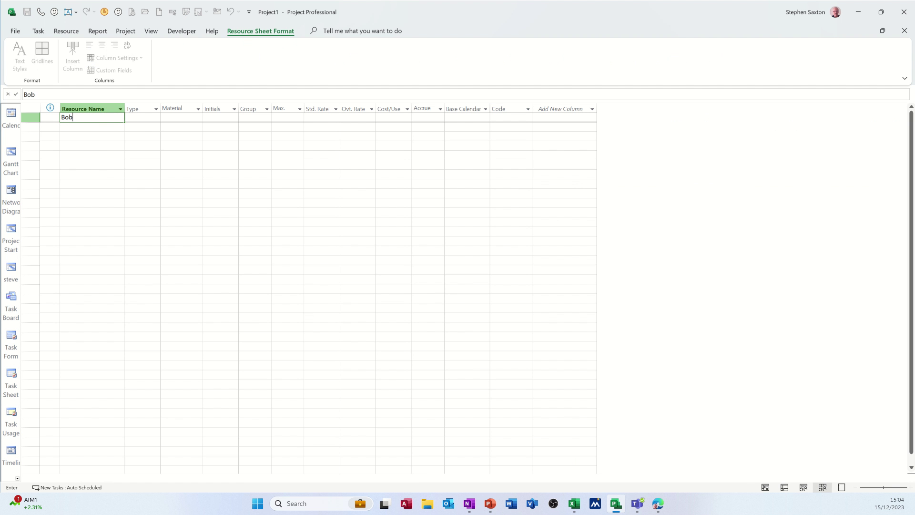
{"action": "key", "text": "Return"}
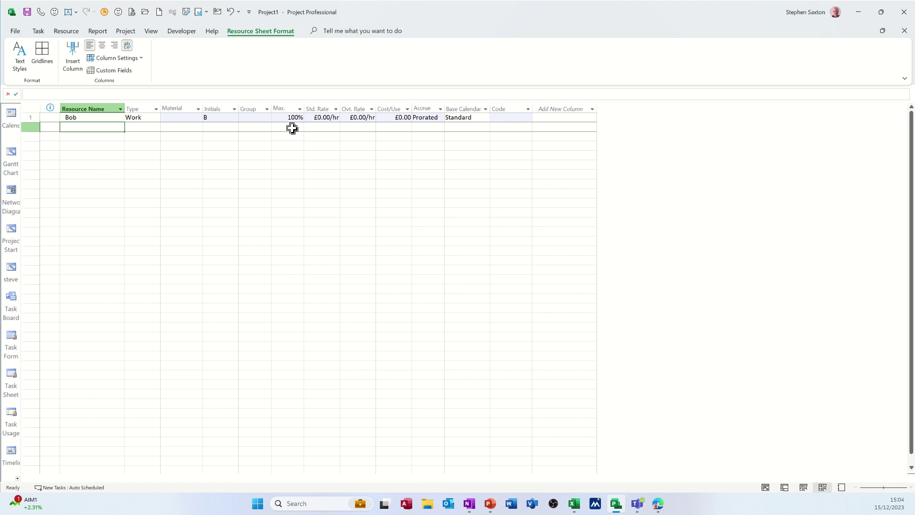
{"action": "left_click", "coordinate": [319, 119]}
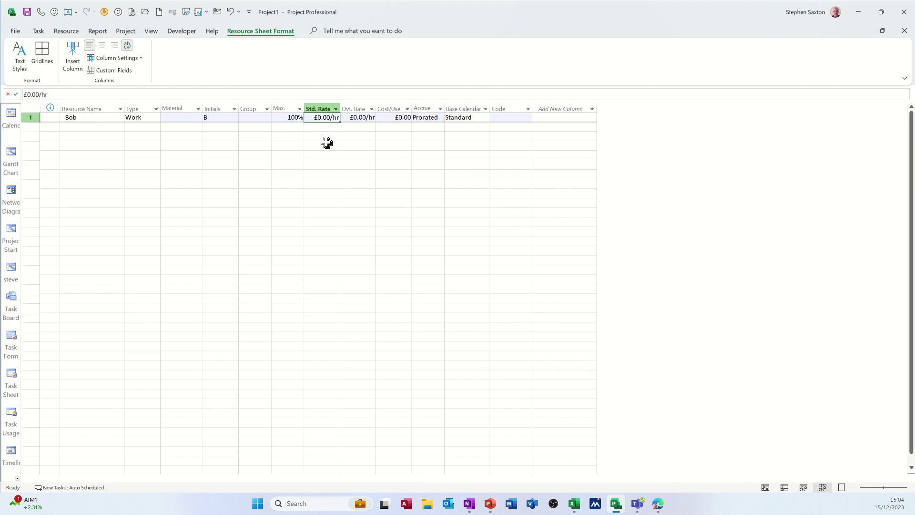
Step: Give Bob a standard rate of 10, then assign him to Tasks 1, 2 and 3 in the Gantt Chart
{"action": "type", "text": "10"}
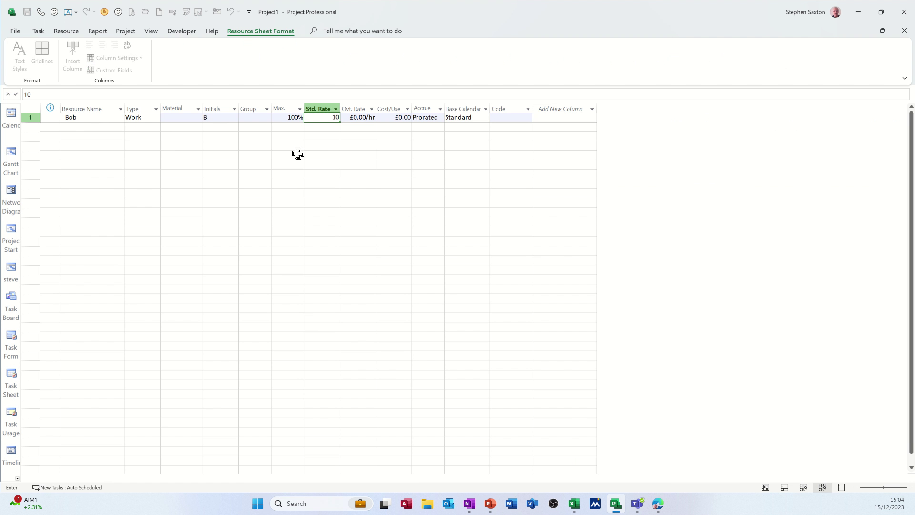
{"action": "left_click", "coordinate": [11, 159]}
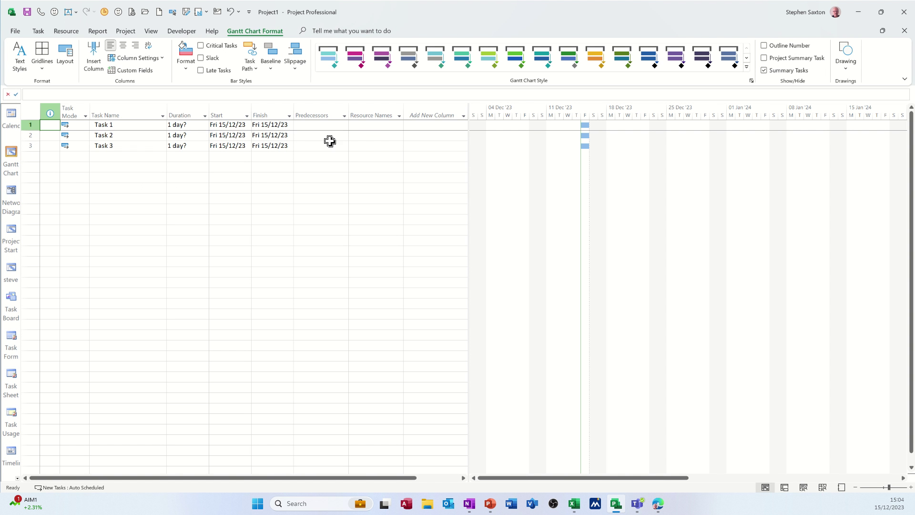
{"action": "left_click", "coordinate": [363, 126]}
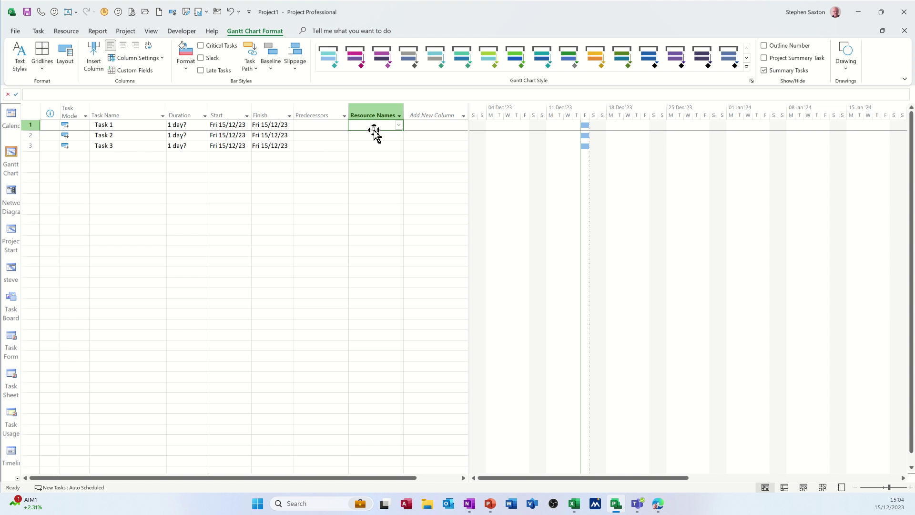
{"action": "left_click", "coordinate": [399, 125]}
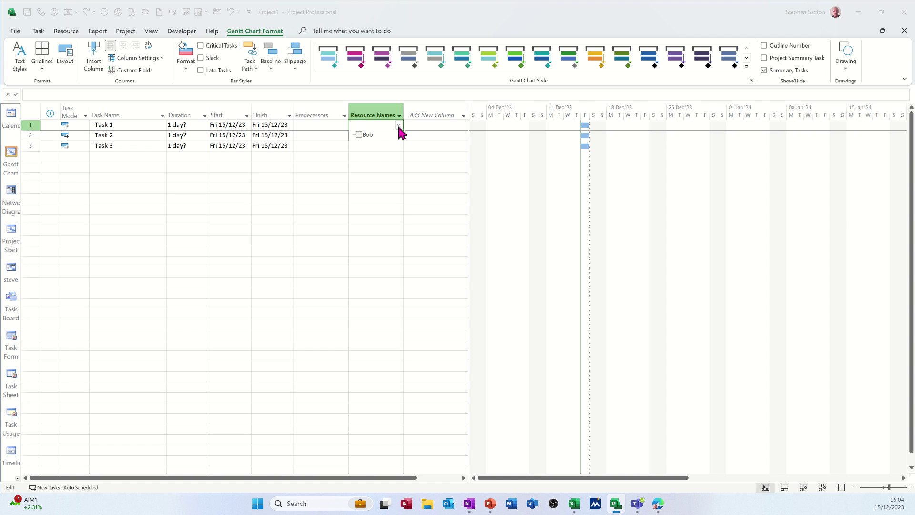
{"action": "left_click", "coordinate": [360, 135]}
{"action": "left_click", "coordinate": [367, 137]}
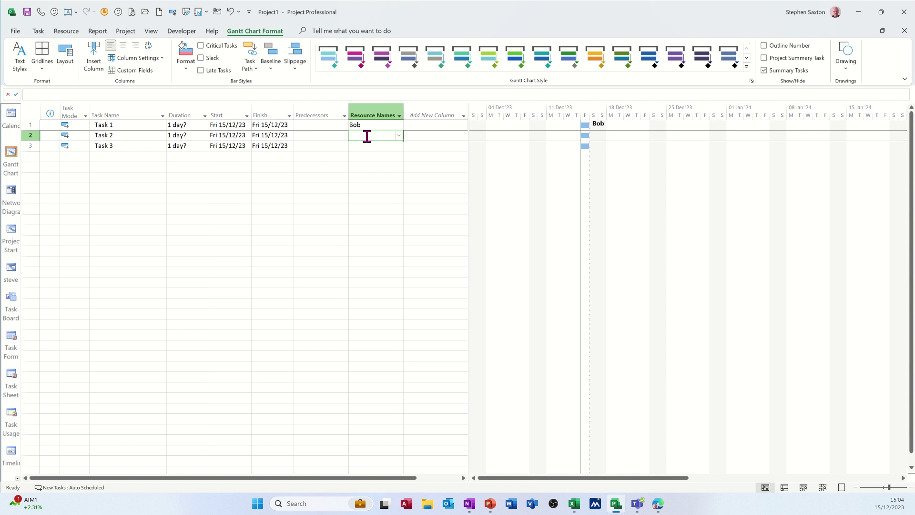
{"action": "type", "text": "Bob"}
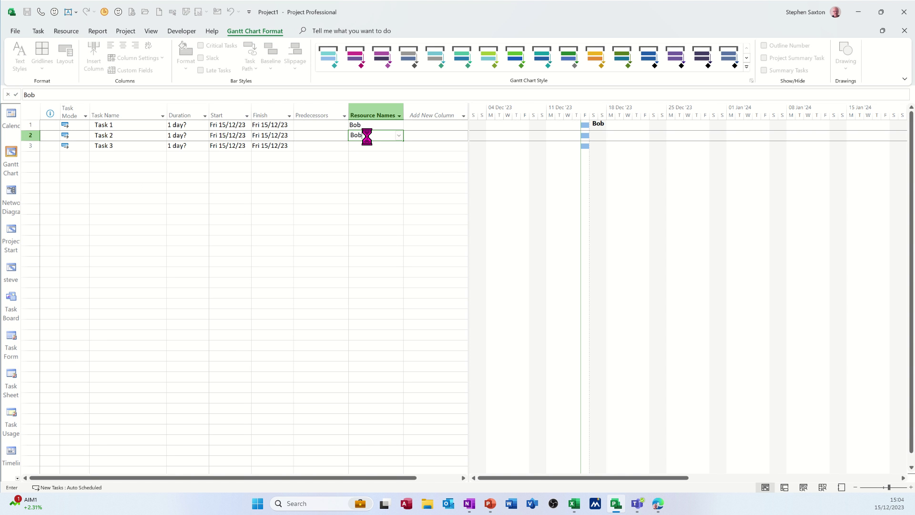
{"action": "key", "text": "Return"}
{"action": "type", "text": "Bob"}
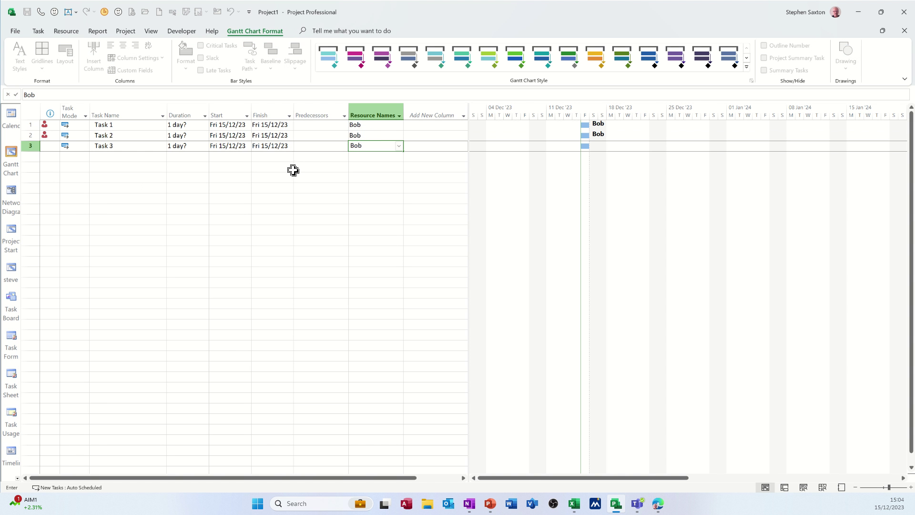
{"action": "left_click", "coordinate": [292, 169]}
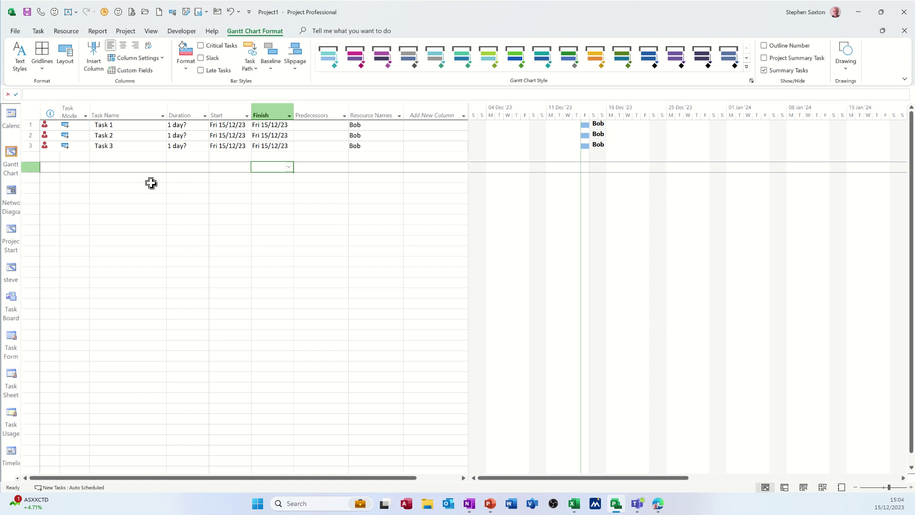
Step: Confirm Task 1 and Task 3 durations as 1 day, removing their estimate question marks
{"action": "left_click", "coordinate": [192, 126]}
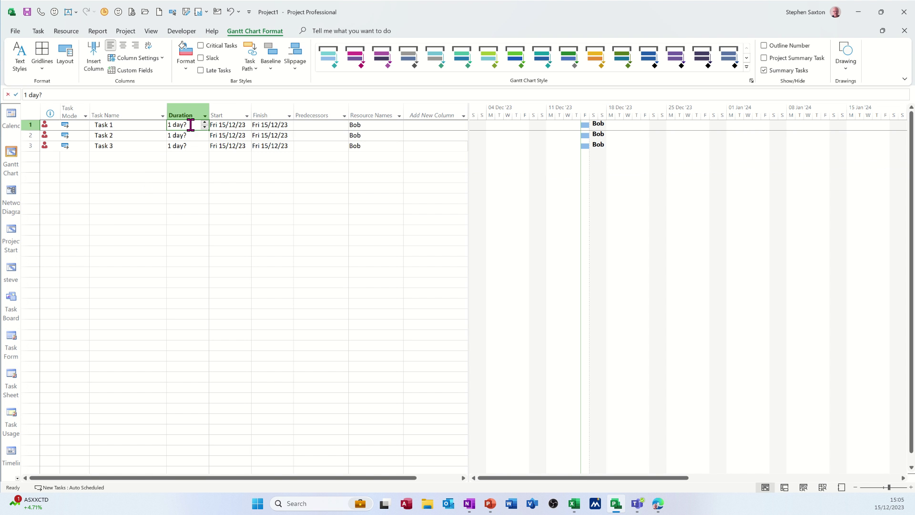
{"action": "type", "text": "1"}
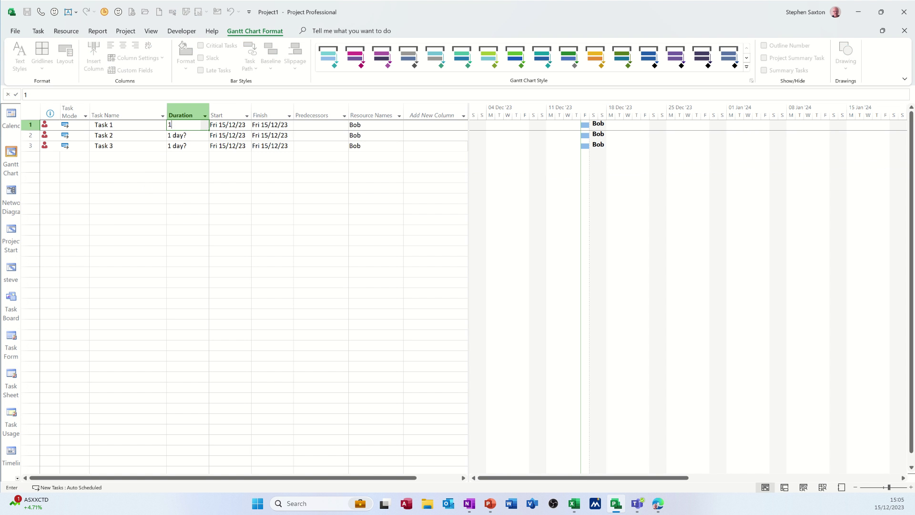
{"action": "key", "text": "Return"}
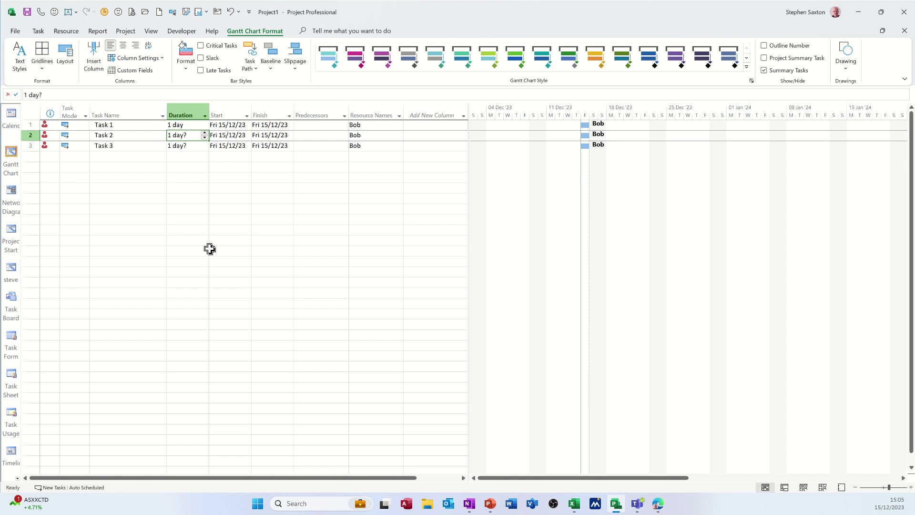
{"action": "left_click", "coordinate": [185, 147]}
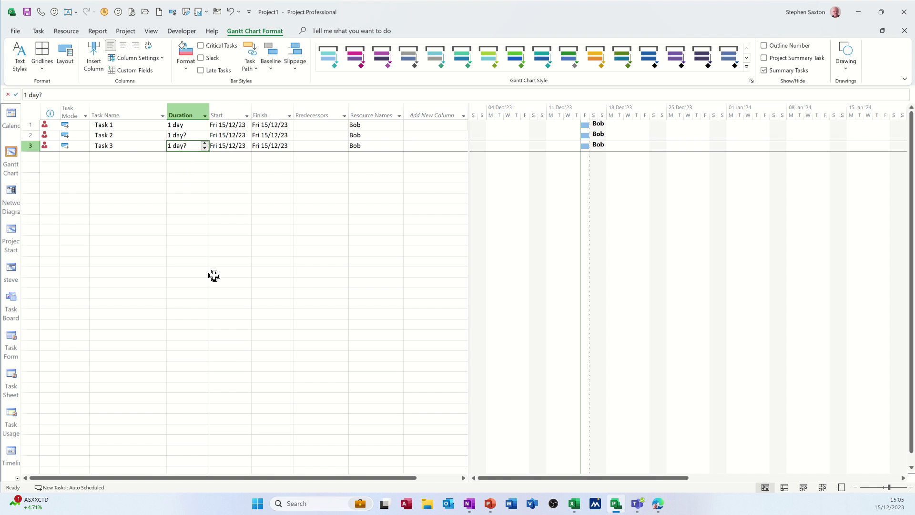
{"action": "type", "text": "1"}
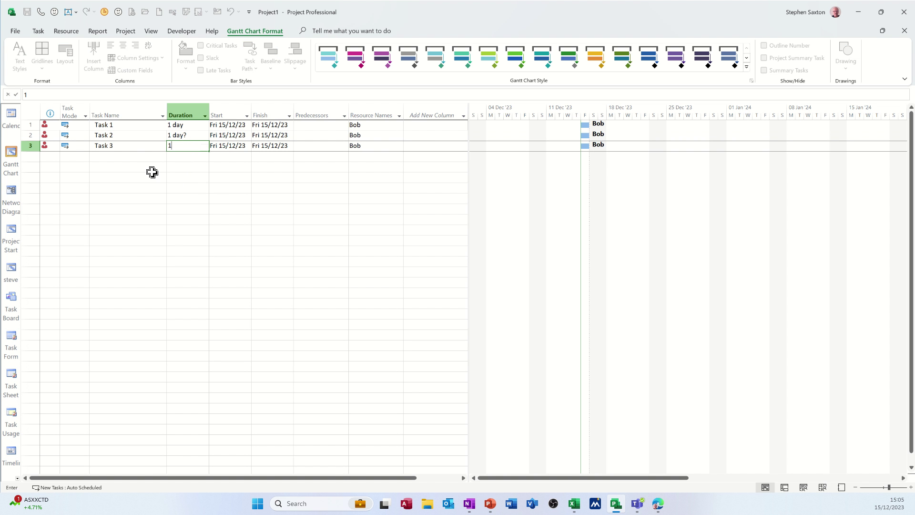
{"action": "left_click", "coordinate": [152, 171]}
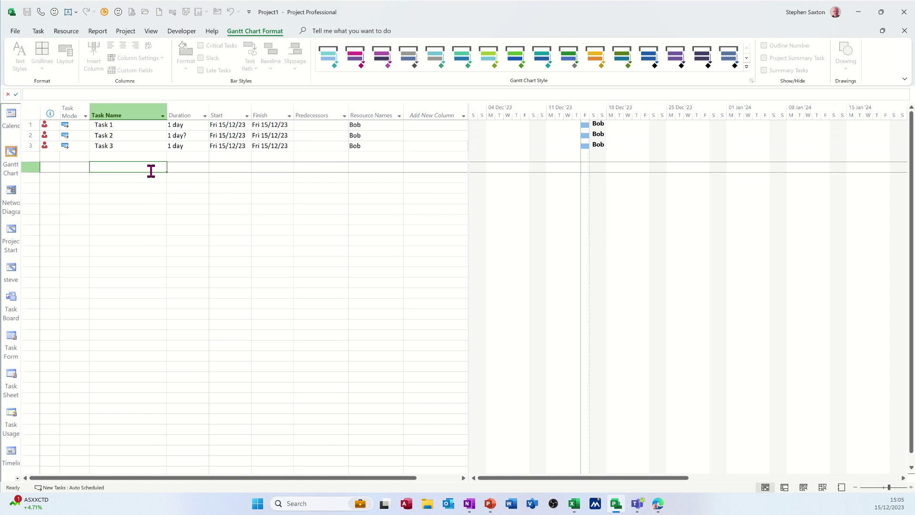
Step: Insert a Work column before Start, showing 8 hrs for each task
{"action": "left_click", "coordinate": [219, 111]}
{"action": "right_click", "coordinate": [220, 114]}
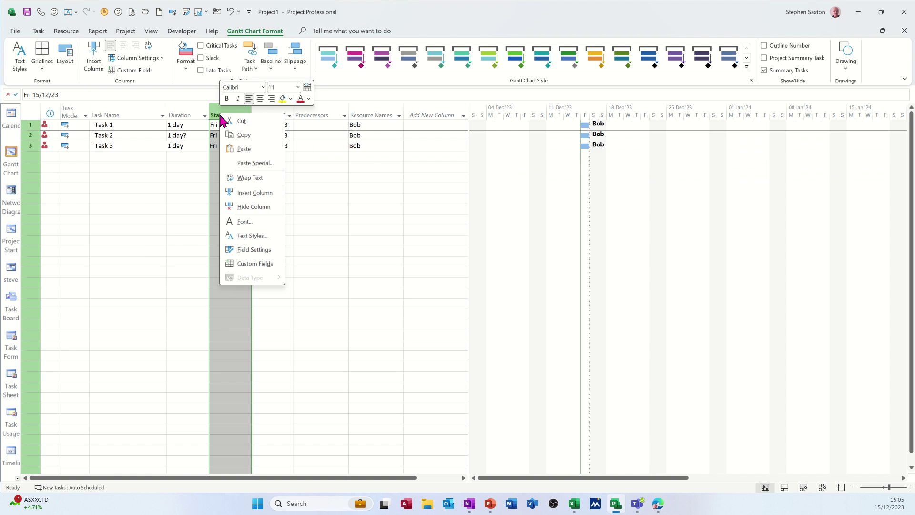
{"action": "left_click", "coordinate": [254, 193]}
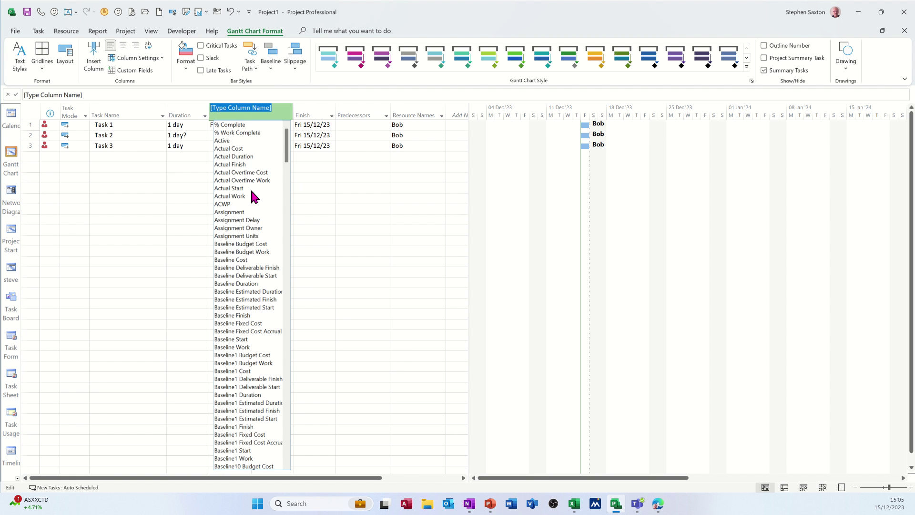
{"action": "type", "text": "warning"}
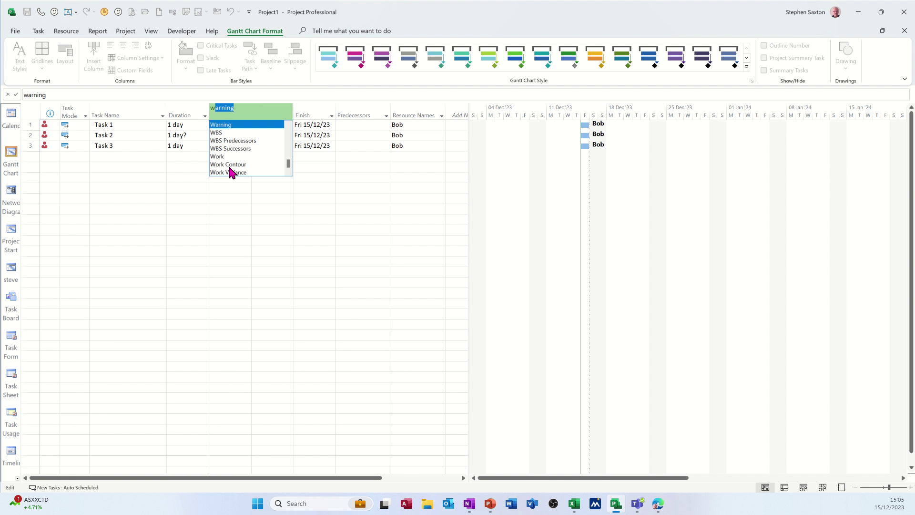
{"action": "left_click", "coordinate": [221, 158]}
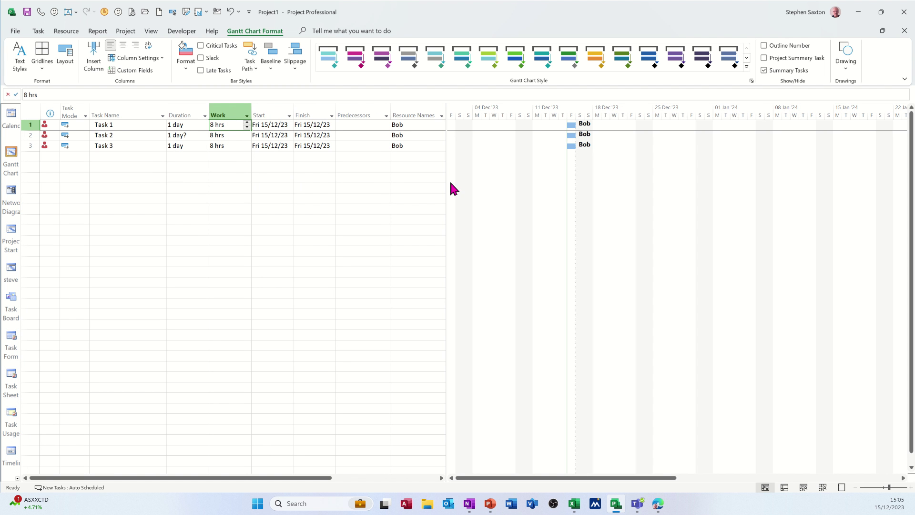
Step: Set Task 2's duration to 1 eday, raising its work to 24 hrs and finish to Sat 16/12/23
{"action": "left_click", "coordinate": [184, 158]}
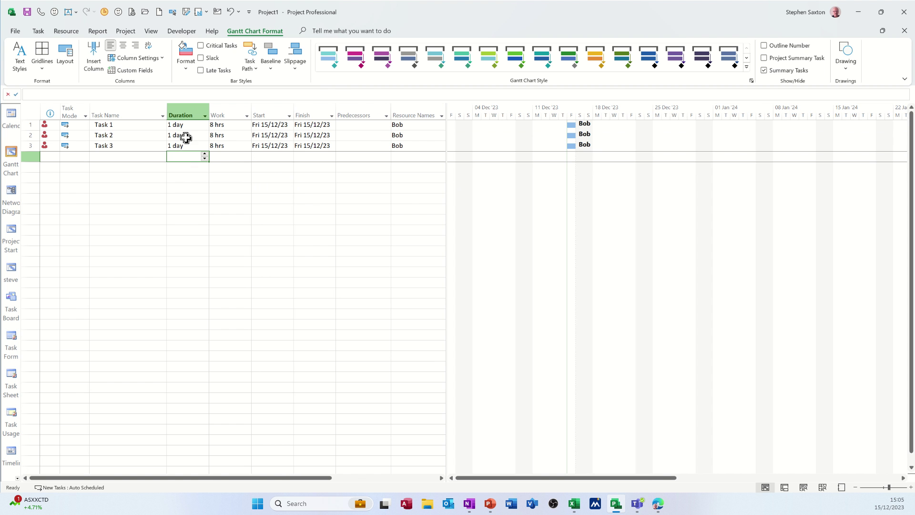
{"action": "left_click", "coordinate": [186, 138]}
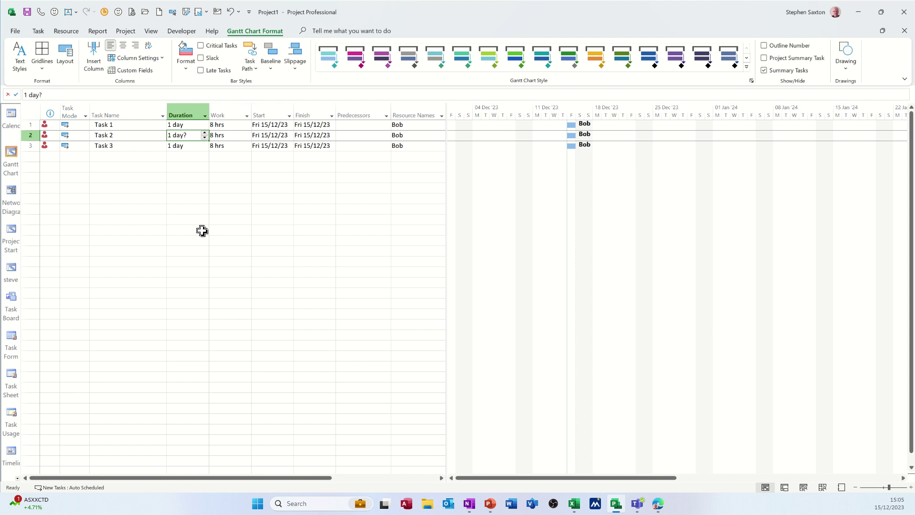
{"action": "type", "text": "1"}
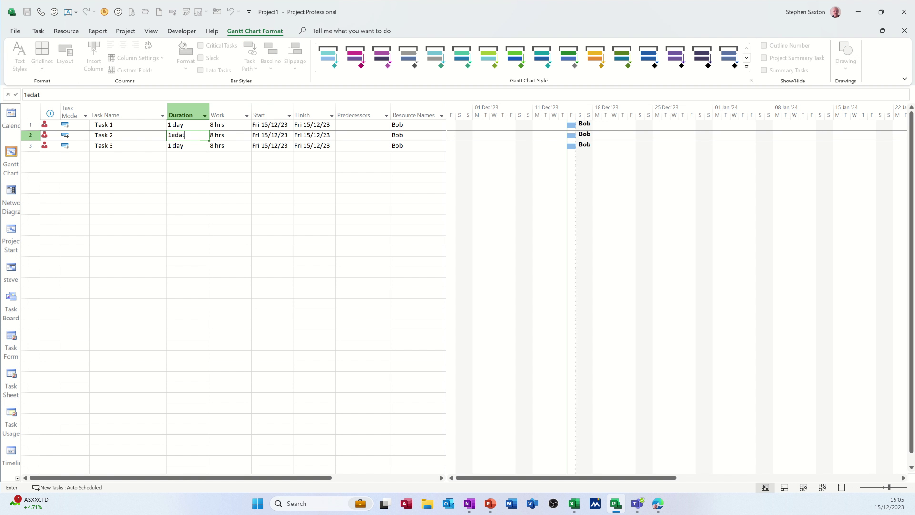
{"action": "key", "text": "Return"}
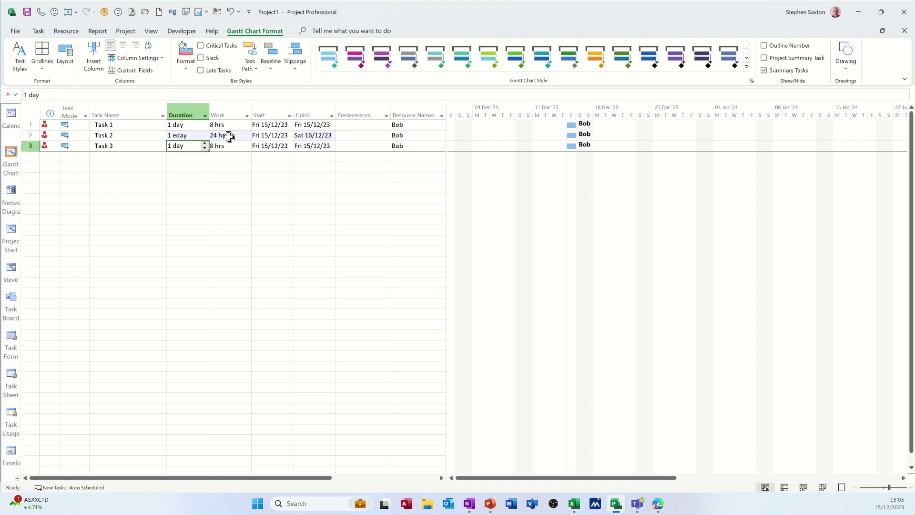
{"action": "left_click", "coordinate": [229, 137]}
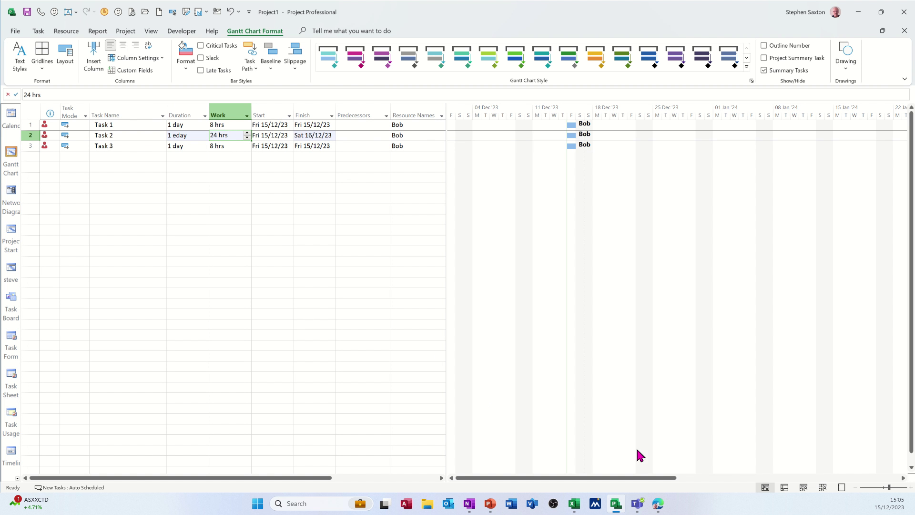
{"action": "left_click", "coordinate": [784, 488]}
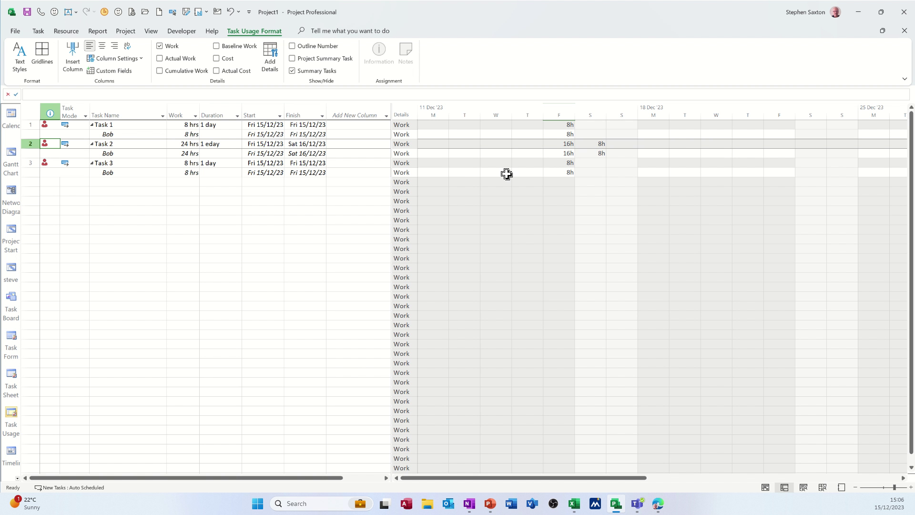
{"action": "left_click", "coordinate": [11, 158]}
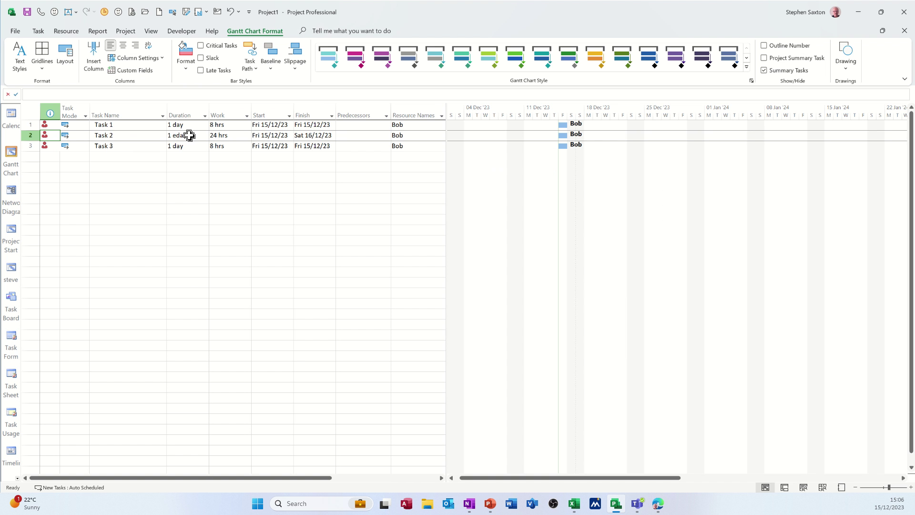
Step: Set Task 2 to 5 edays (120 hrs) and Task 1 to 5 days (40 hrs)
{"action": "left_click", "coordinate": [189, 135]}
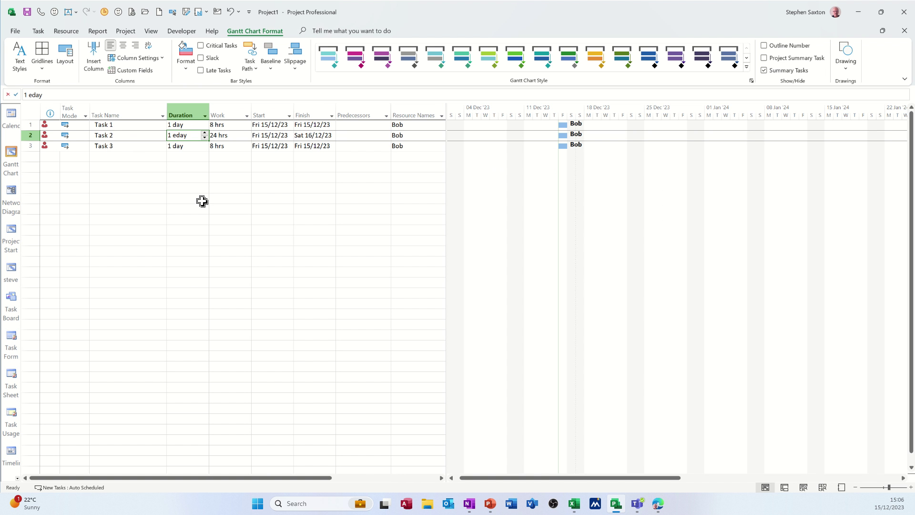
{"action": "type", "text": "5"}
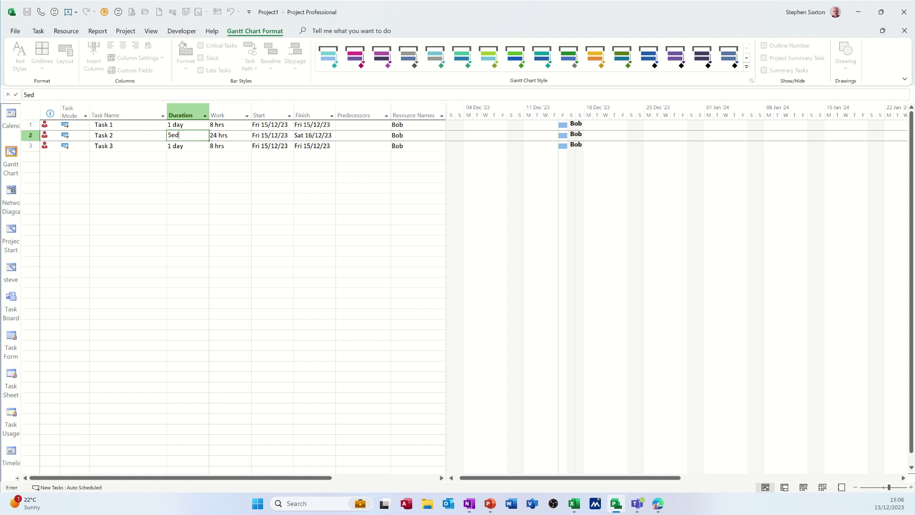
{"action": "key", "text": "Return"}
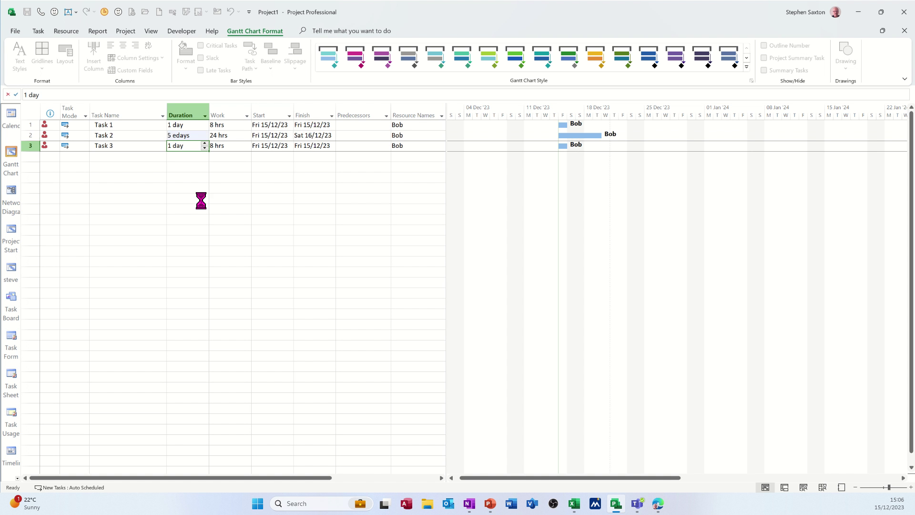
{"action": "left_click", "coordinate": [232, 137]}
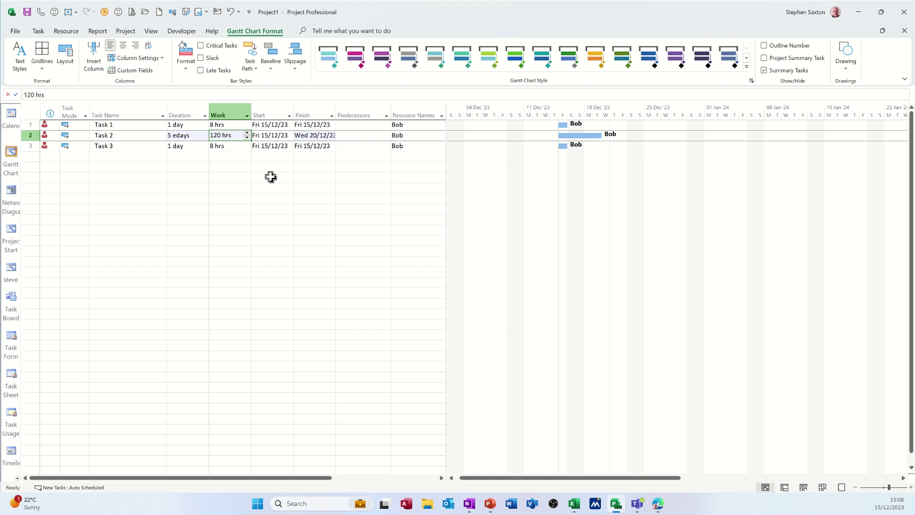
{"action": "left_click", "coordinate": [183, 146]}
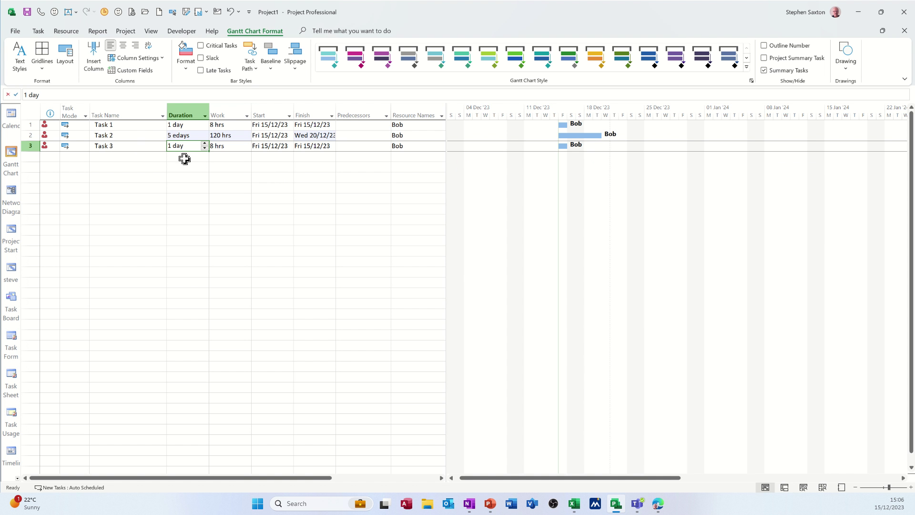
{"action": "left_click", "coordinate": [182, 126]}
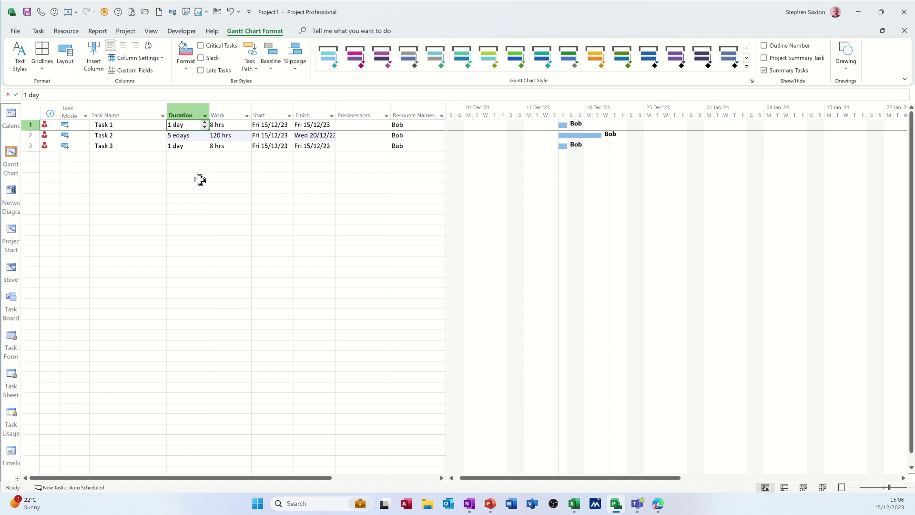
{"action": "type", "text": "5 e"}
{"action": "type", "text": "d"}
{"action": "key", "text": "Return"}
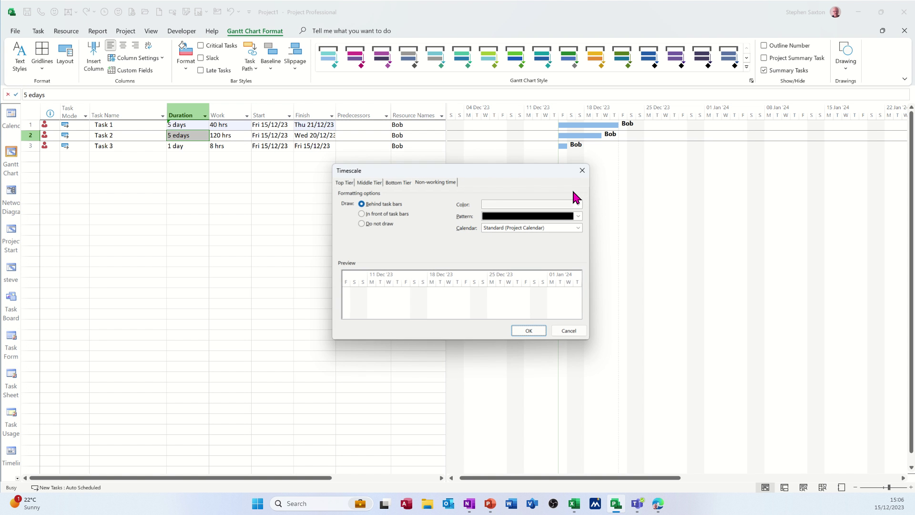
Step: Change the Gantt chart's non-working time shading to draw behind the task bars
{"action": "left_click", "coordinate": [396, 214]}
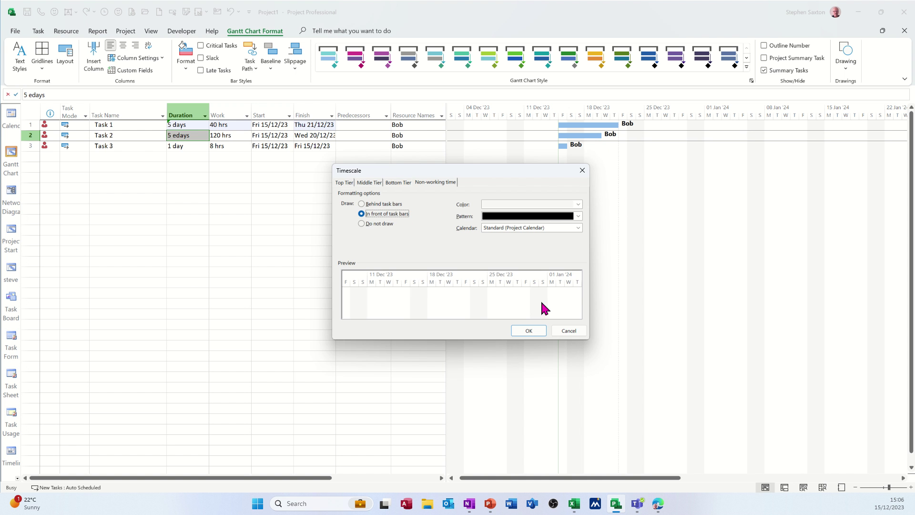
{"action": "left_click", "coordinate": [529, 331]}
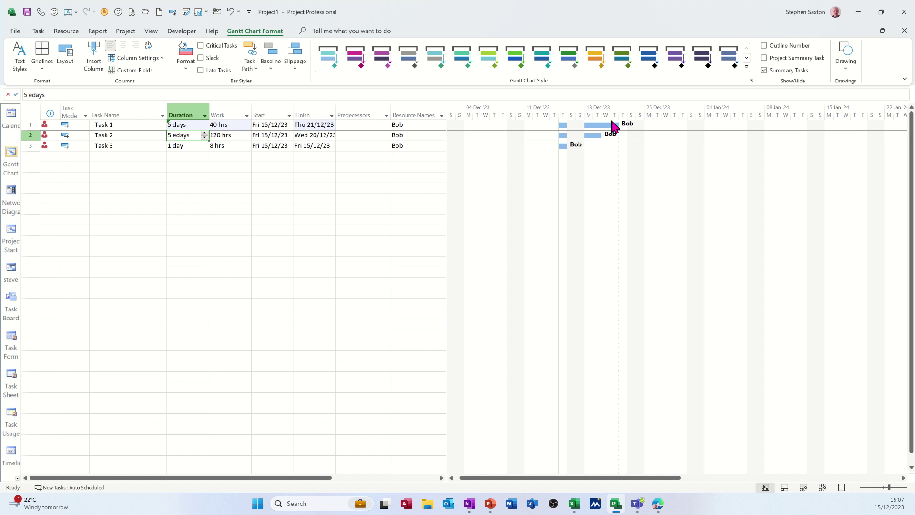
{"action": "double_click", "coordinate": [574, 181]}
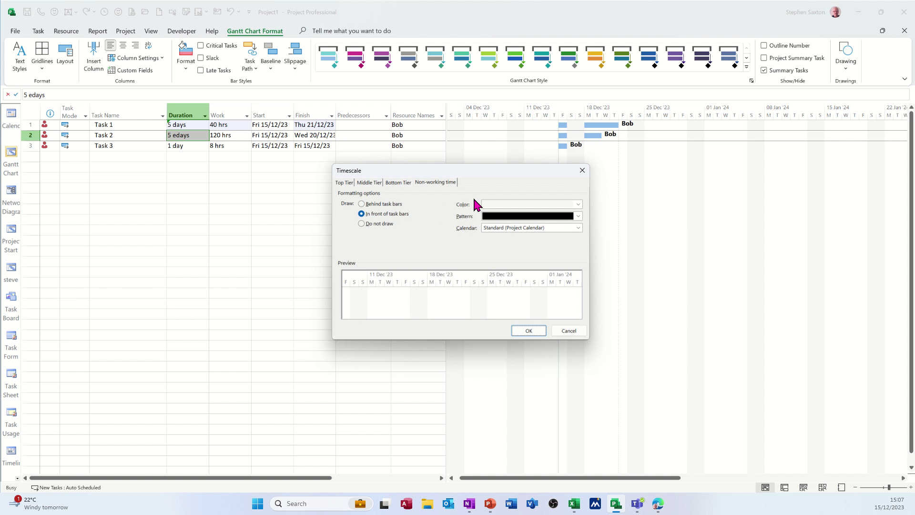
{"action": "left_click", "coordinate": [367, 203]}
{"action": "left_click", "coordinate": [529, 331]}
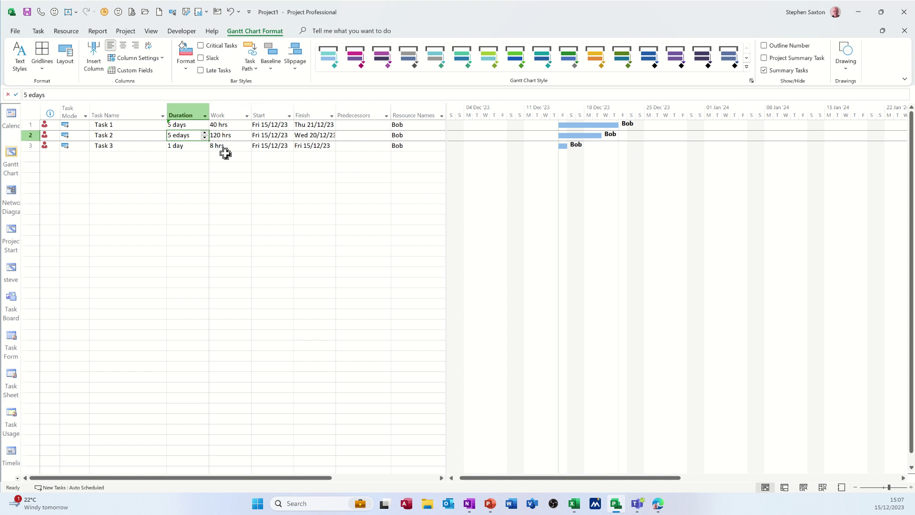
Step: Set Task 3's duration to 5 days, giving 40 hrs of work and a Thu 21/12/23 finish
{"action": "left_click", "coordinate": [181, 149]}
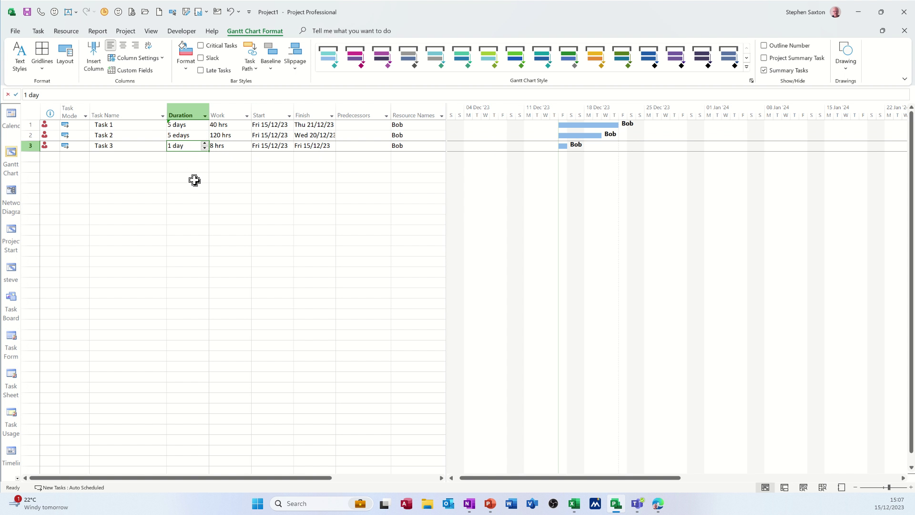
{"action": "type", "text": "5"}
{"action": "left_click", "coordinate": [211, 167]}
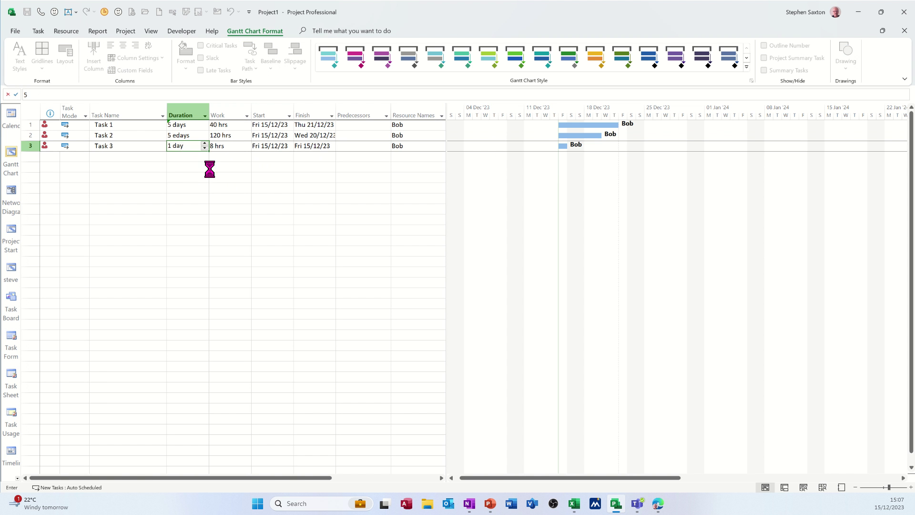
{"action": "left_click", "coordinate": [240, 146]}
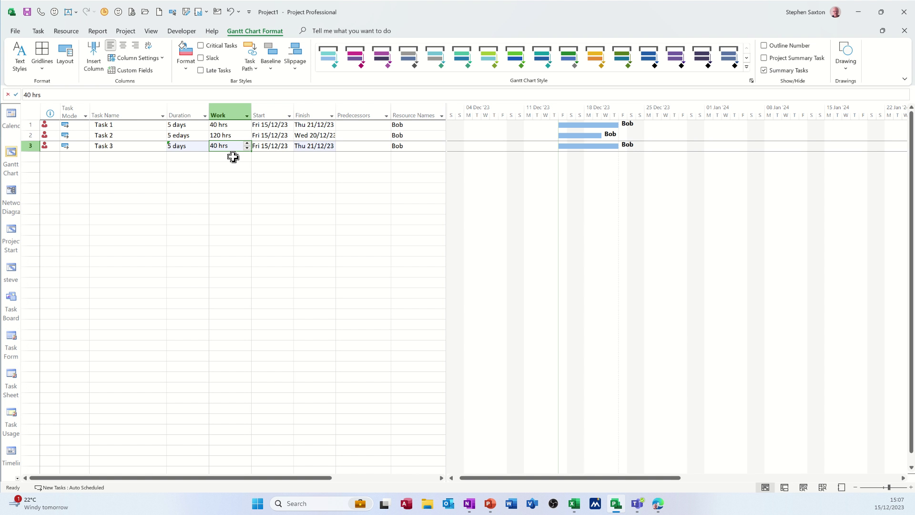
{"action": "right_click", "coordinate": [225, 106]}
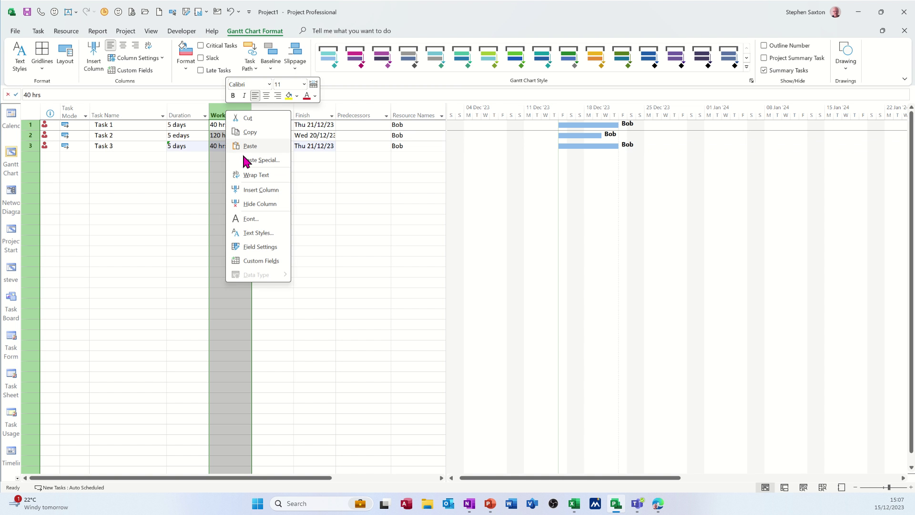
Step: Change Task 3's task type to Fixed Work in its Task Information settings
{"action": "left_click", "coordinate": [175, 145]}
{"action": "left_click", "coordinate": [141, 145]}
{"action": "double_click", "coordinate": [142, 145]}
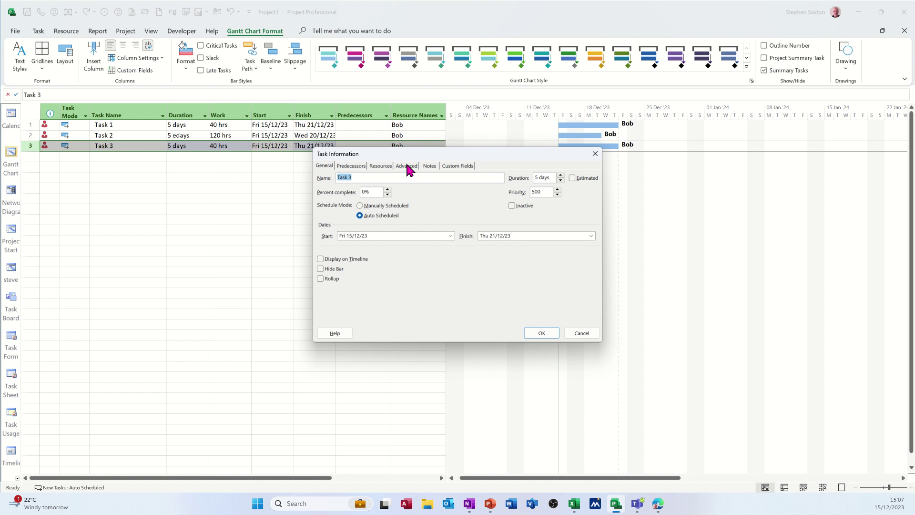
{"action": "left_click", "coordinate": [408, 168]}
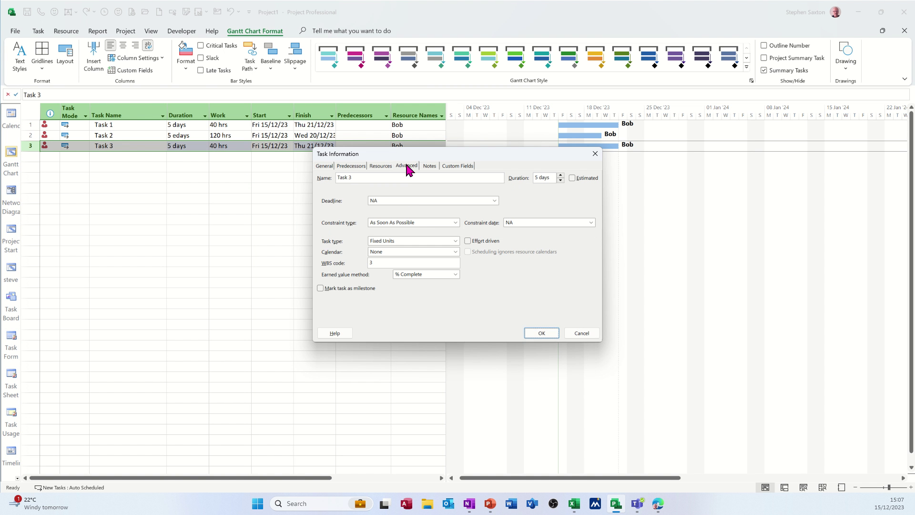
{"action": "left_click", "coordinate": [452, 239]}
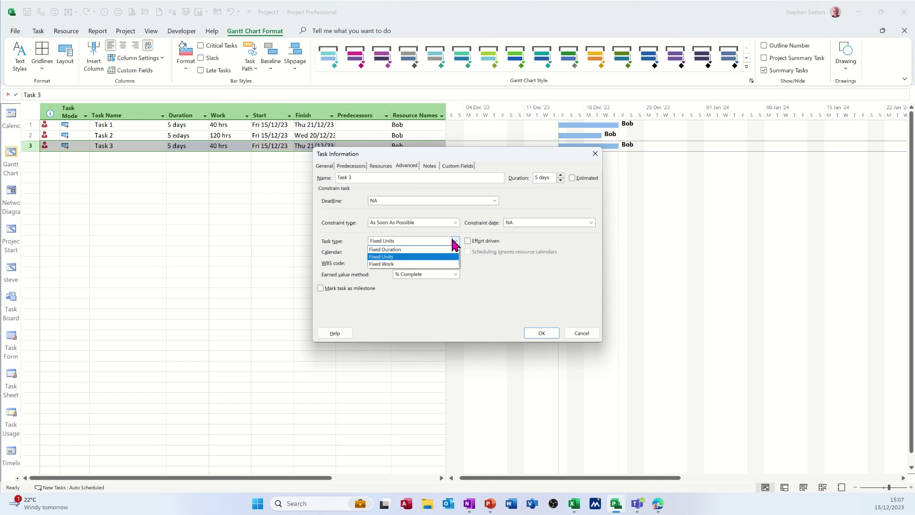
{"action": "left_click", "coordinate": [423, 263]}
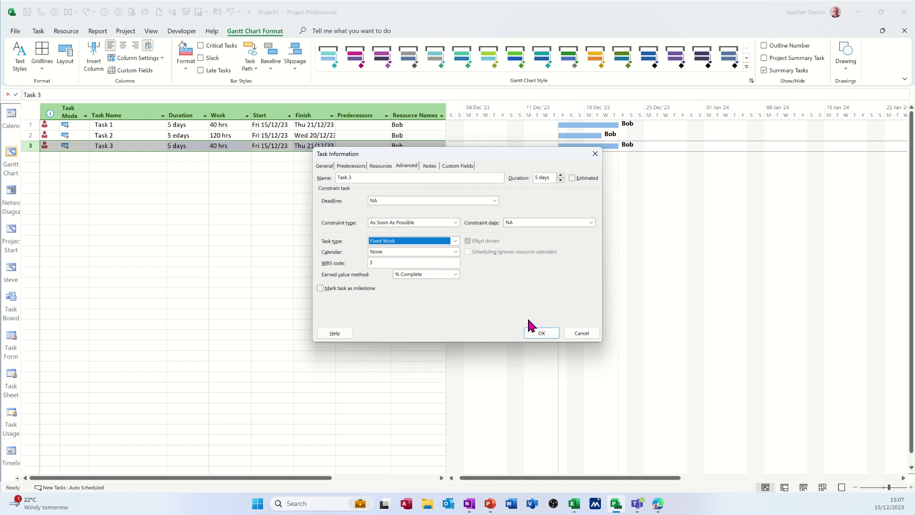
{"action": "left_click", "coordinate": [537, 333]}
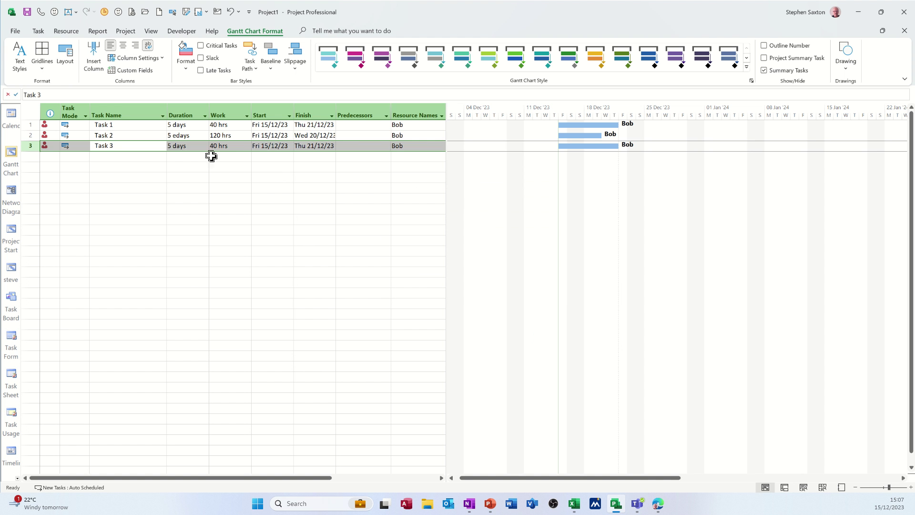
Step: Extend Task 3 to 10 days, keeping 40 hrs of work and finishing Thu 28/12/23
{"action": "left_click", "coordinate": [186, 145]}
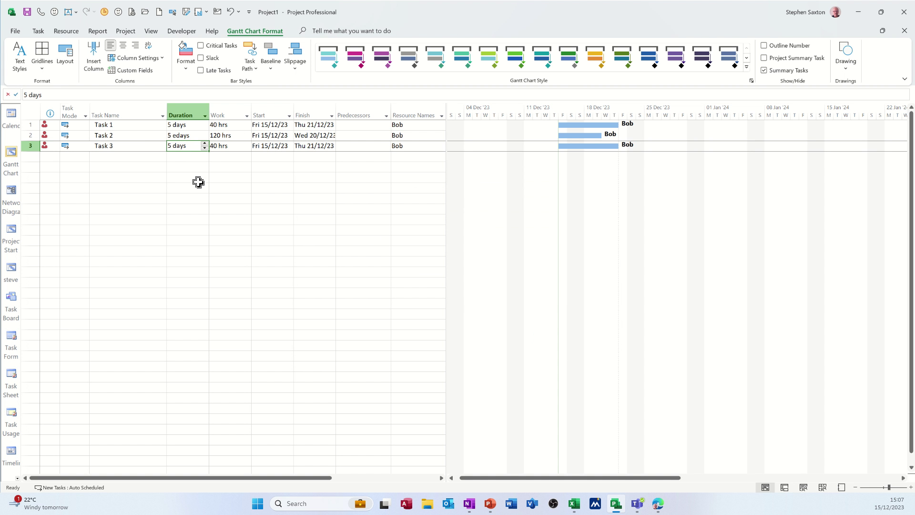
{"action": "type", "text": "10"}
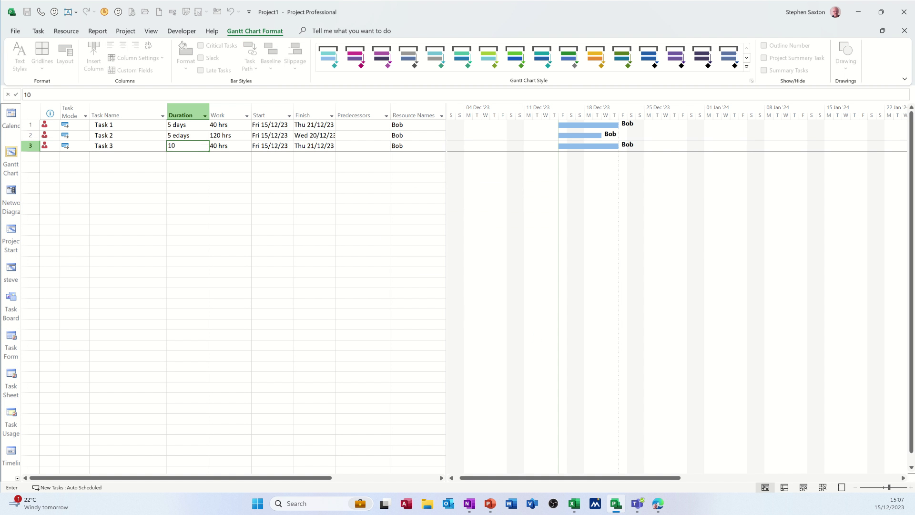
{"action": "key", "text": "Return"}
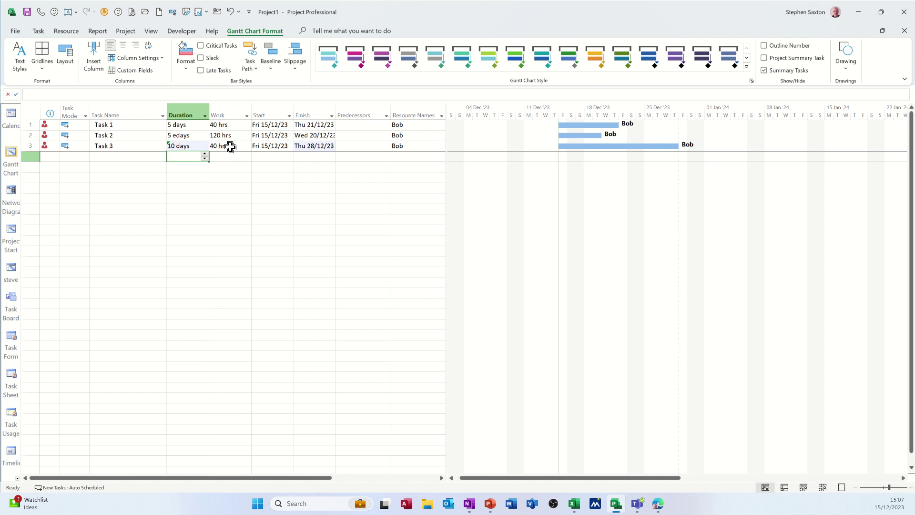
{"action": "left_click", "coordinate": [230, 146]}
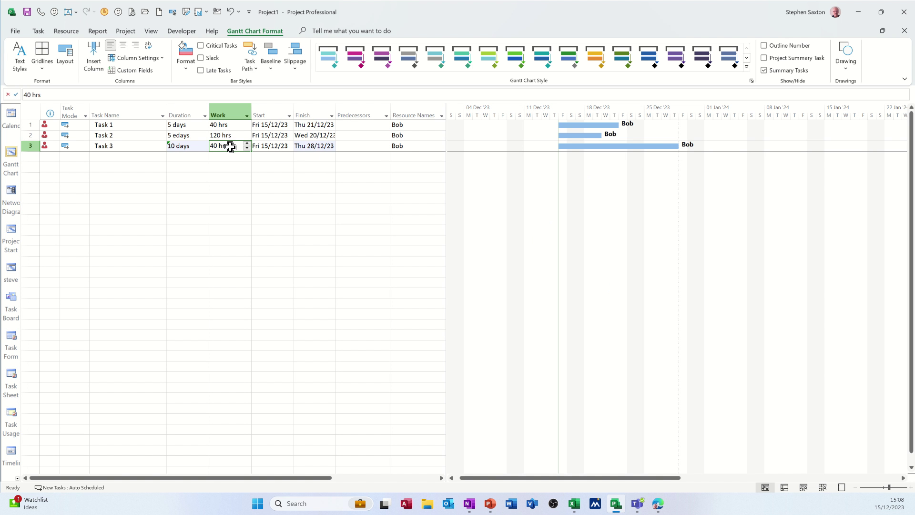
Step: Cycle through Team Planner and Resource Sheet into Task Usage, showing Task 3's 40 hrs as 4h per working day
{"action": "left_click", "coordinate": [803, 487]}
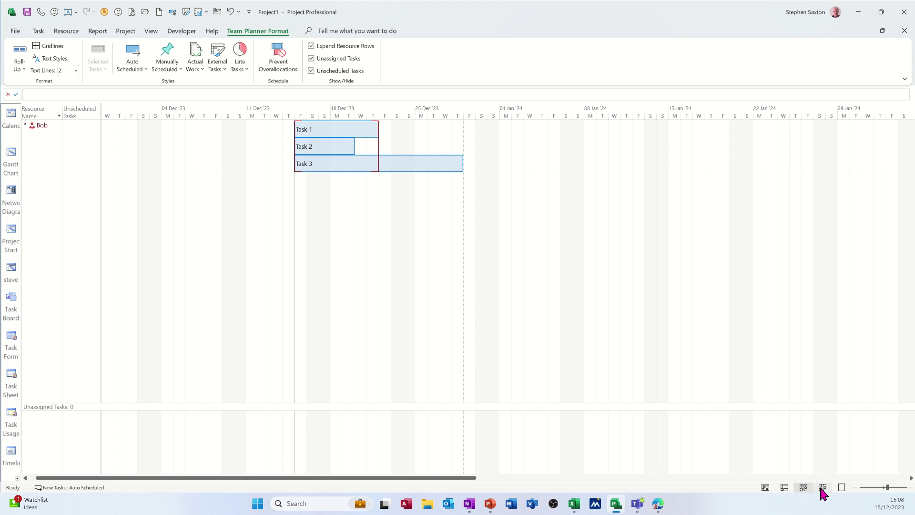
{"action": "left_click", "coordinate": [805, 490]}
{"action": "left_click", "coordinate": [823, 488]}
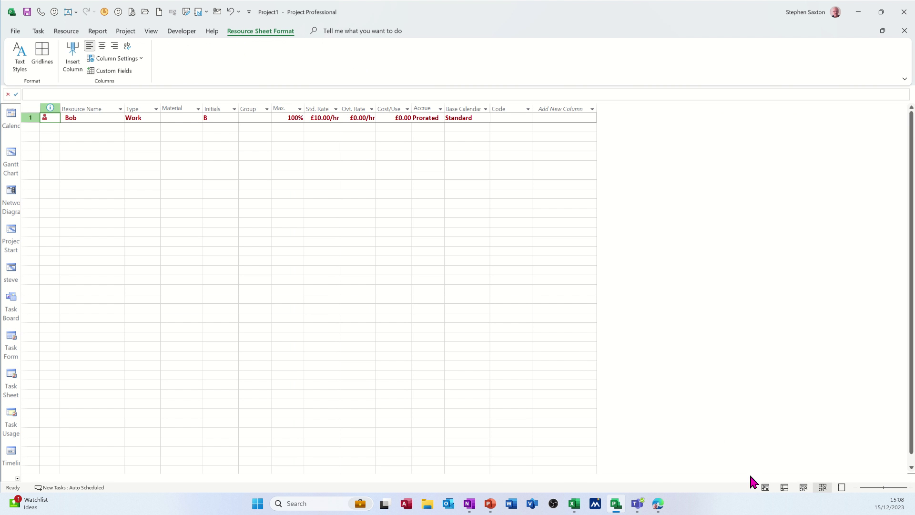
{"action": "left_click", "coordinate": [785, 488]}
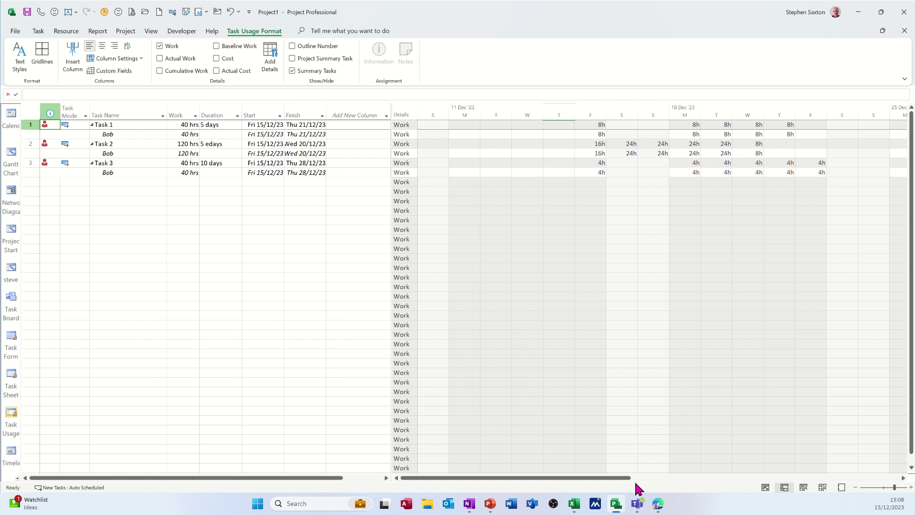
{"action": "left_click_drag", "start_coordinate": [624, 481], "coordinate": [625, 382]}
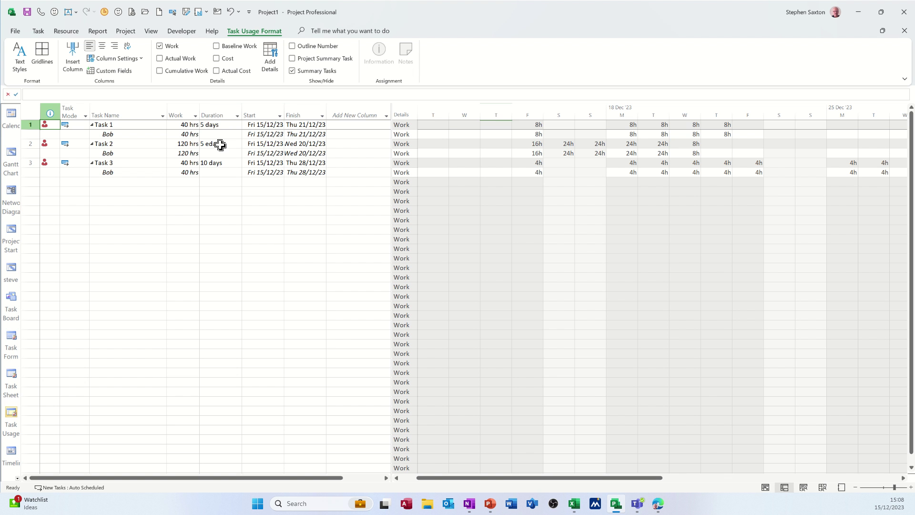
{"action": "left_click", "coordinate": [214, 125]}
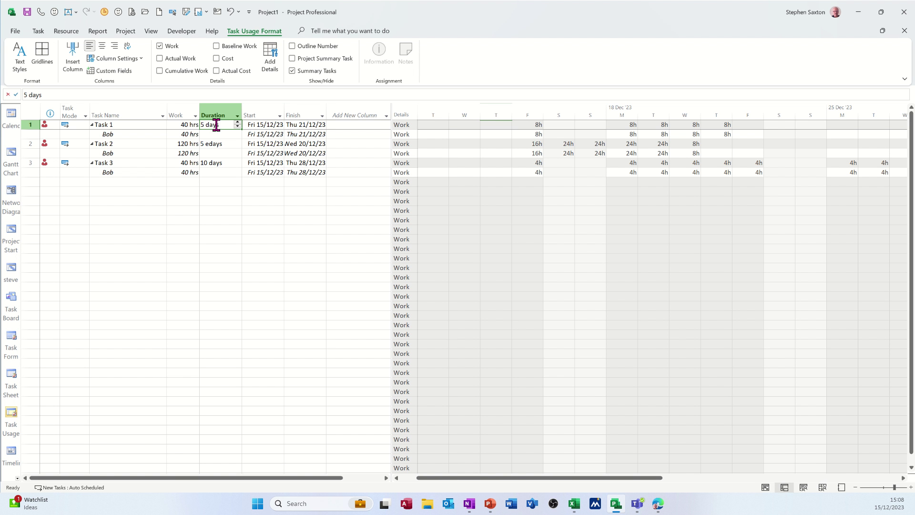